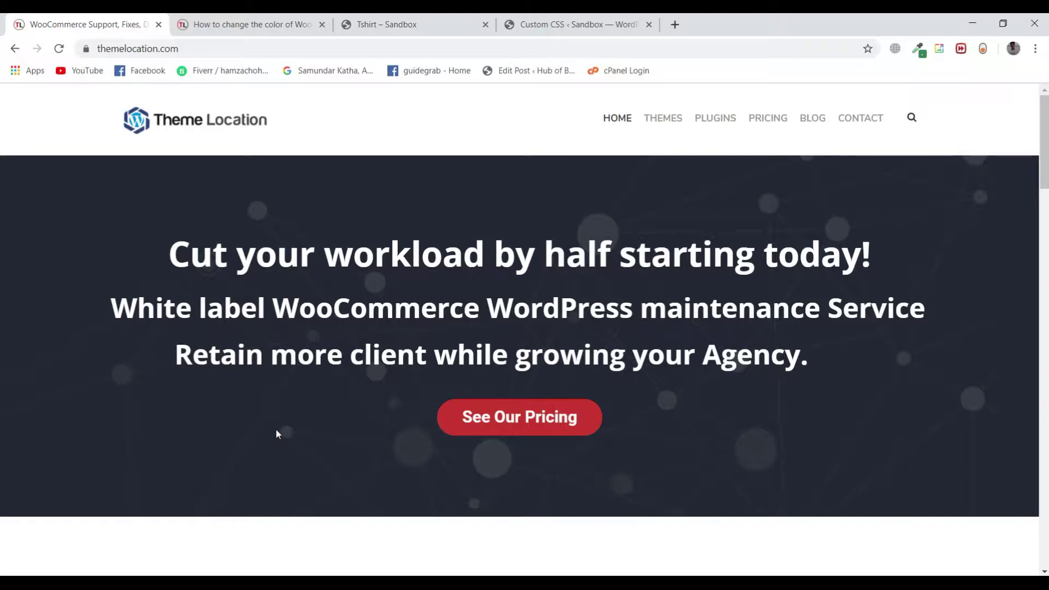
- View the Tshirt product page (Rs18.00) and its dark grey Add to cart button
left_click(427, 19)
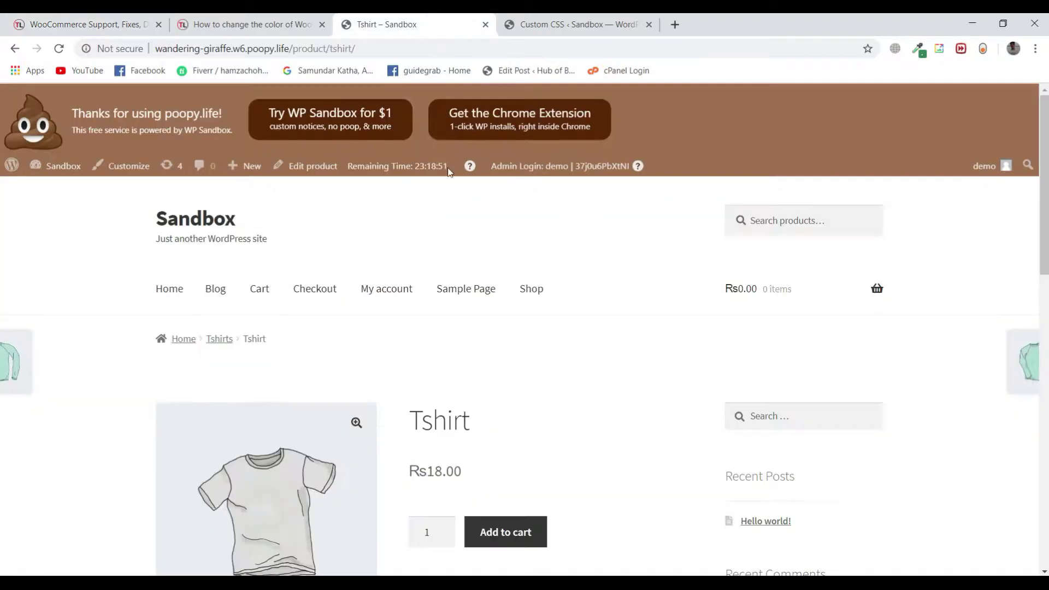
scroll(218, 330, "down", 4)
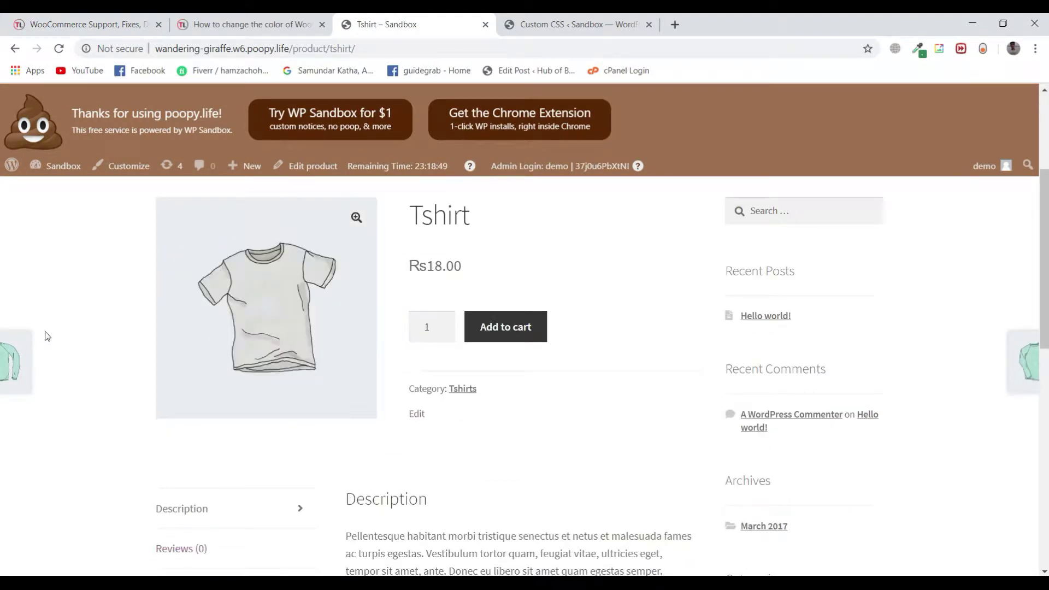
scroll(32, 350, "up", 1)
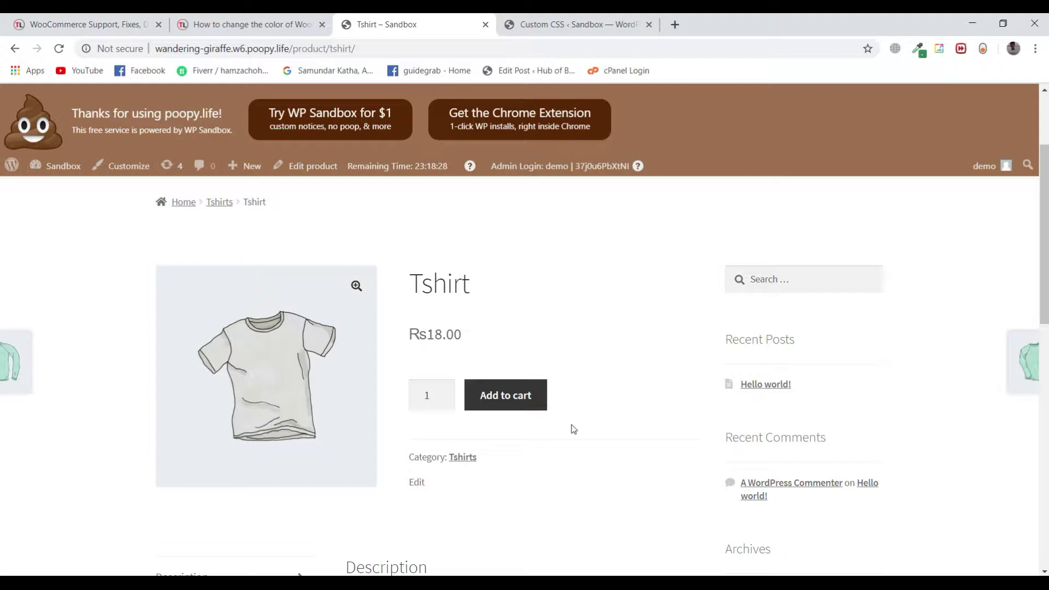
scroll(113, 198, "up", 3)
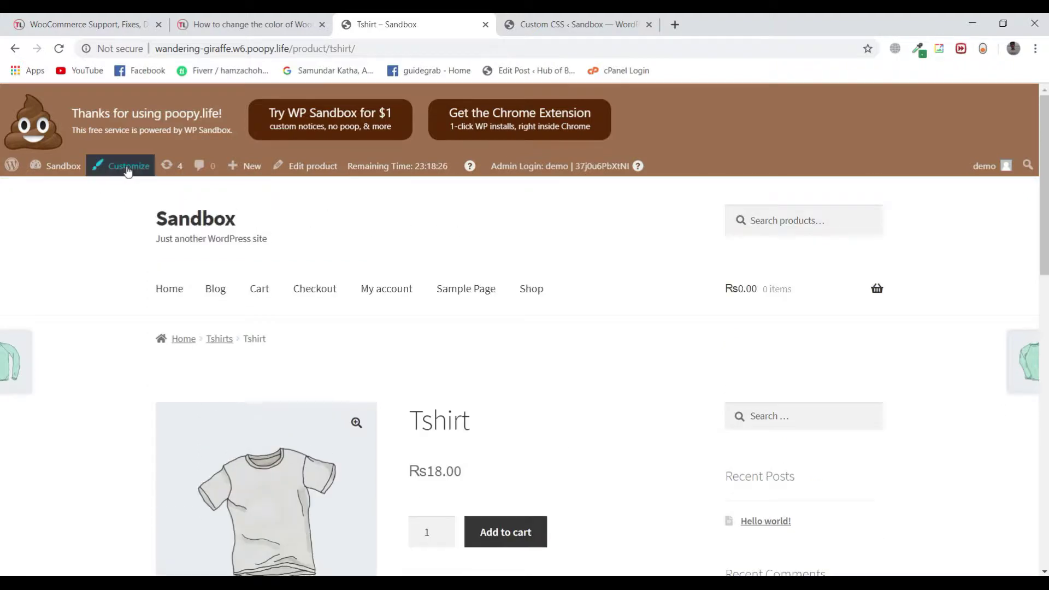
- Open the Sandbox customizer, then find the CSS code in the button-colour tutorial
left_click(127, 170)
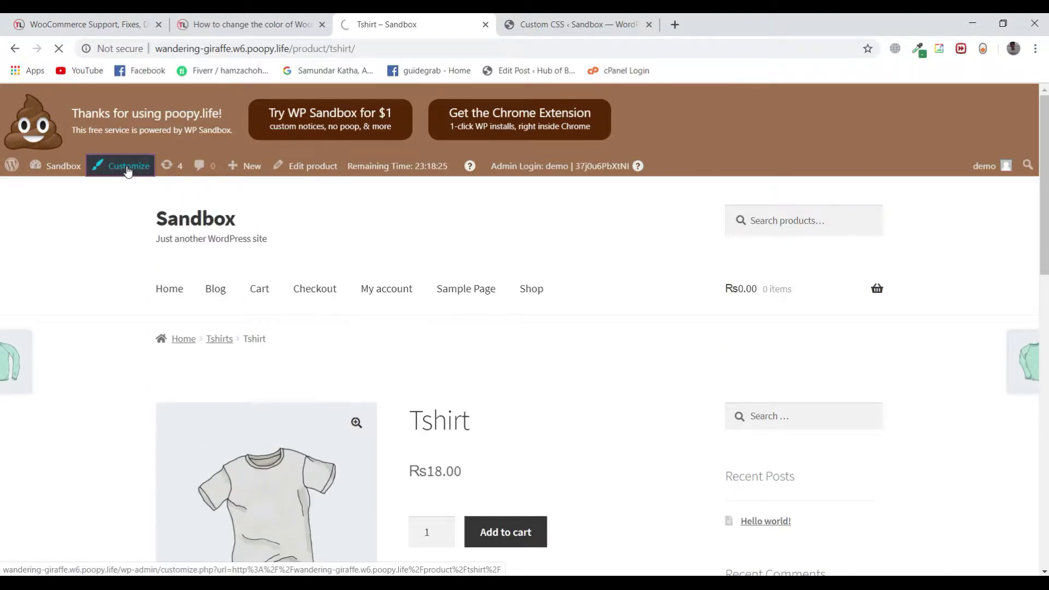
left_click(235, 22)
scroll(63, 326, "up", 15)
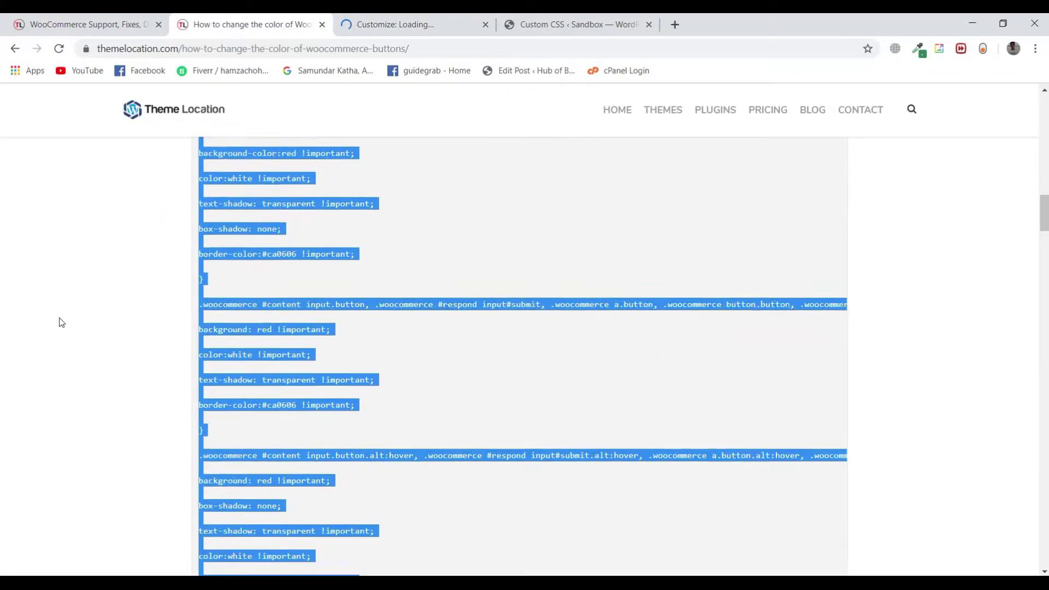
scroll(73, 331, "up", 10)
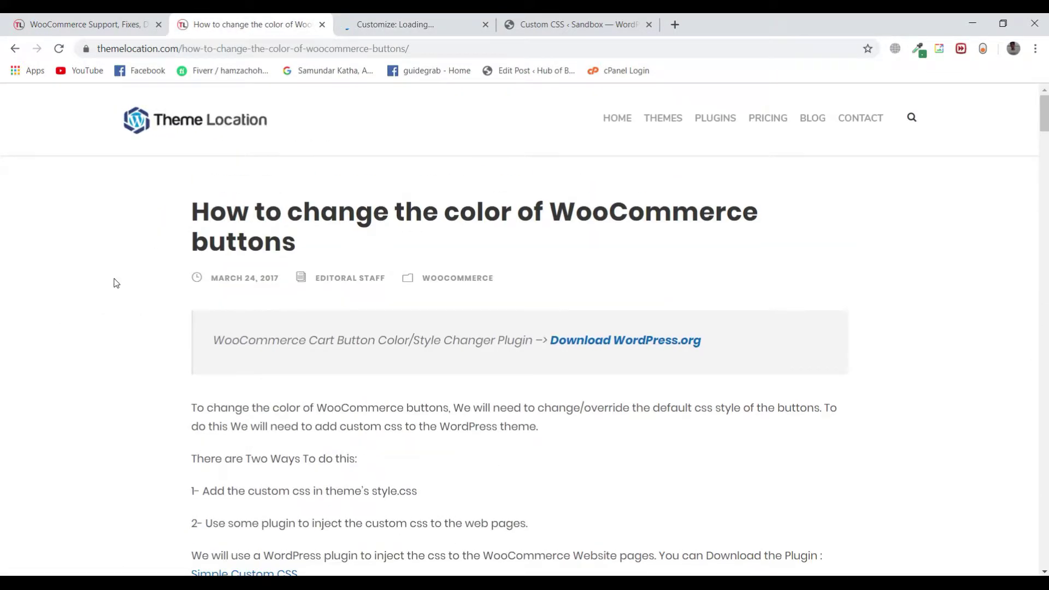
scroll(192, 244, "down", 10)
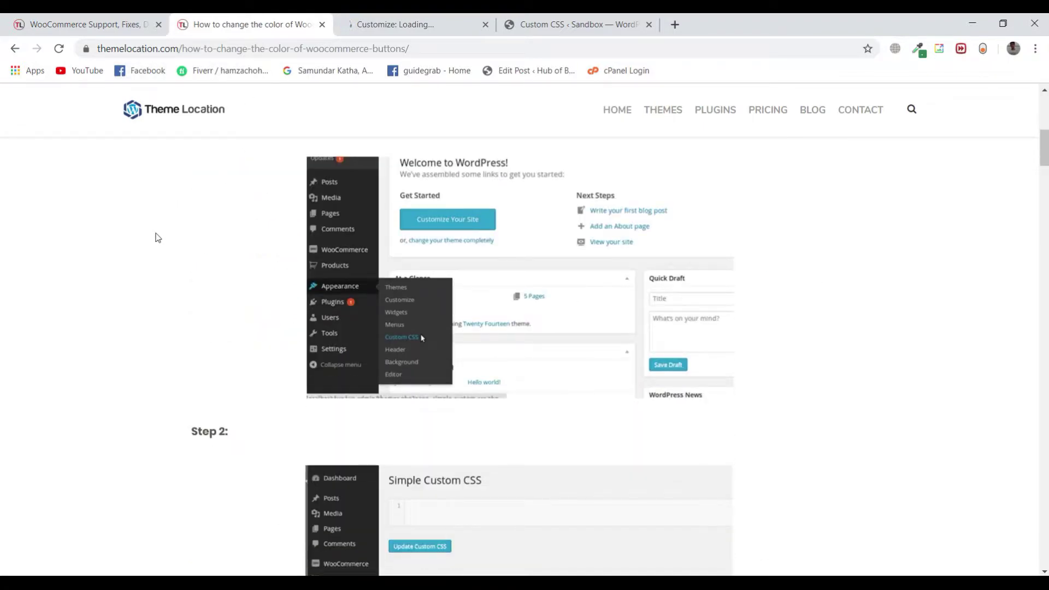
scroll(157, 236, "down", 2)
scroll(157, 237, "up", 10)
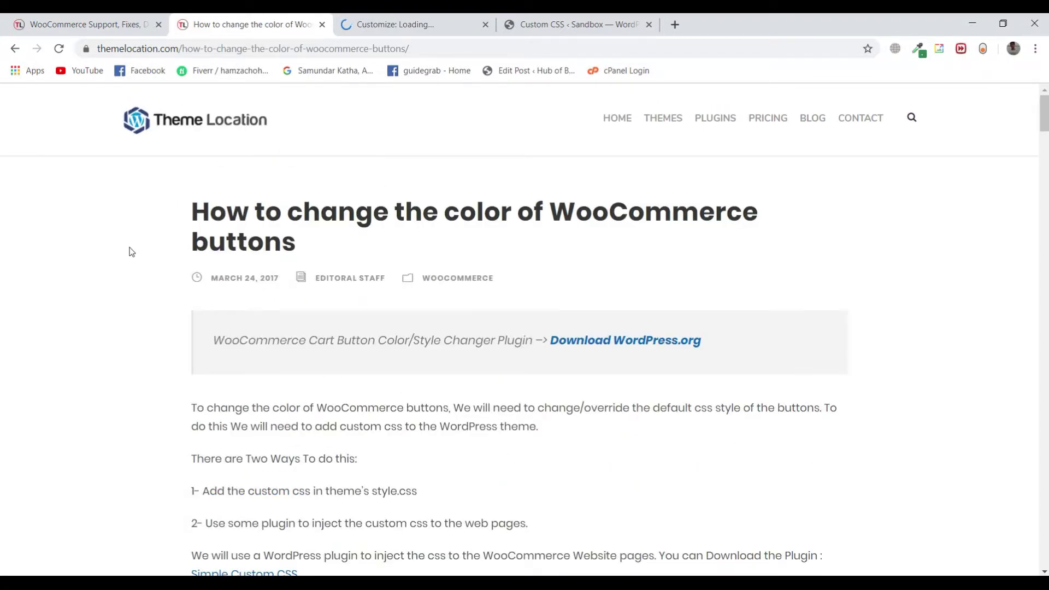
scroll(129, 253, "down", 8)
scroll(110, 264, "down", 12)
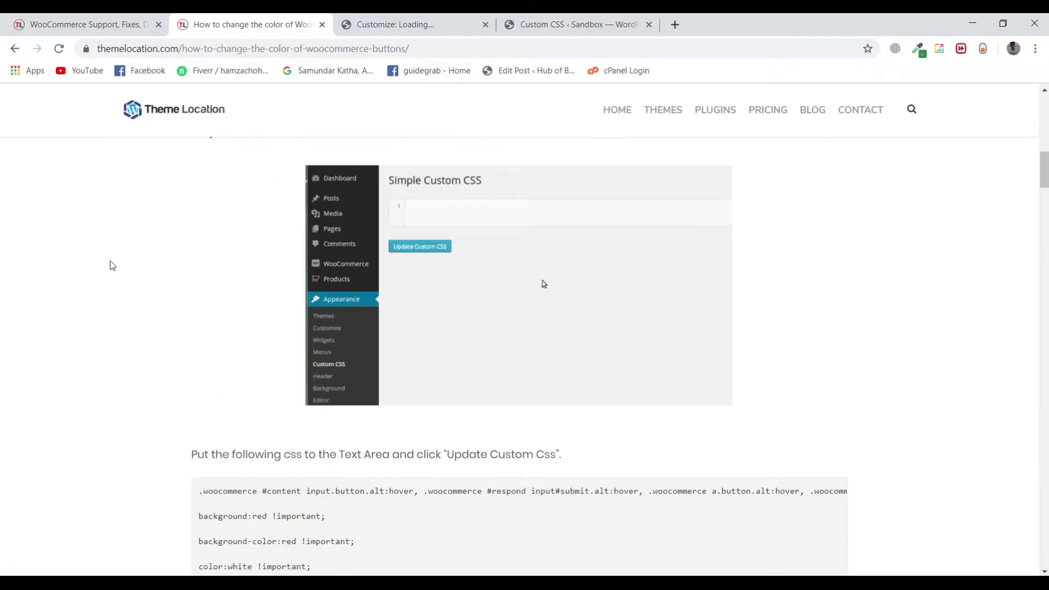
scroll(206, 295, "up", 3)
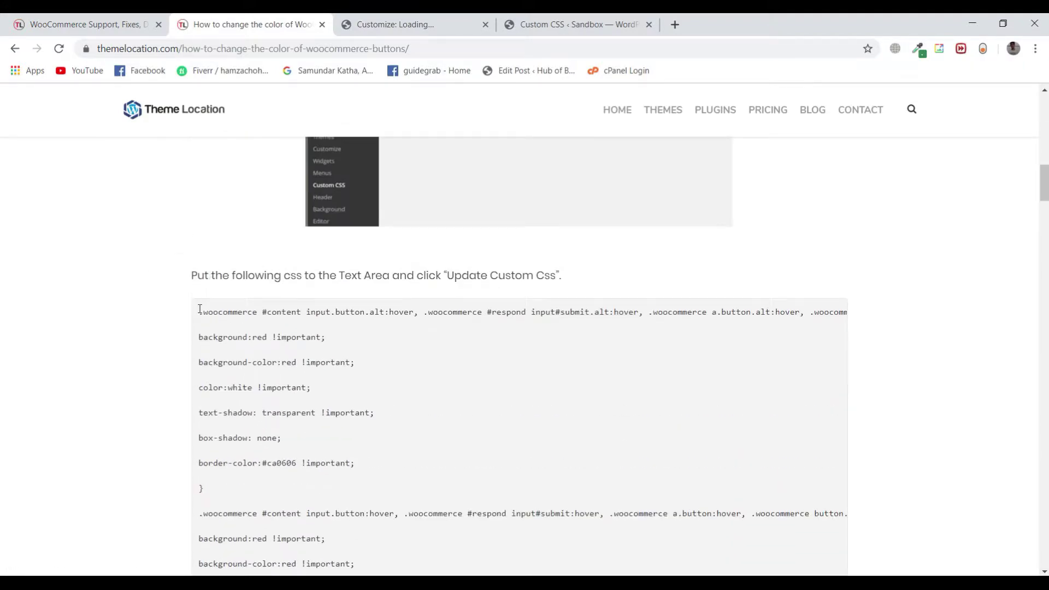
scroll(288, 375, "down", 7)
- Copy the tutorial's WooCommerce button CSS and return to the Sandbox customizer
left_click_drag(199, 313, 298, 340)
scroll(309, 349, "down", 6)
right_click(246, 257)
left_click(262, 261)
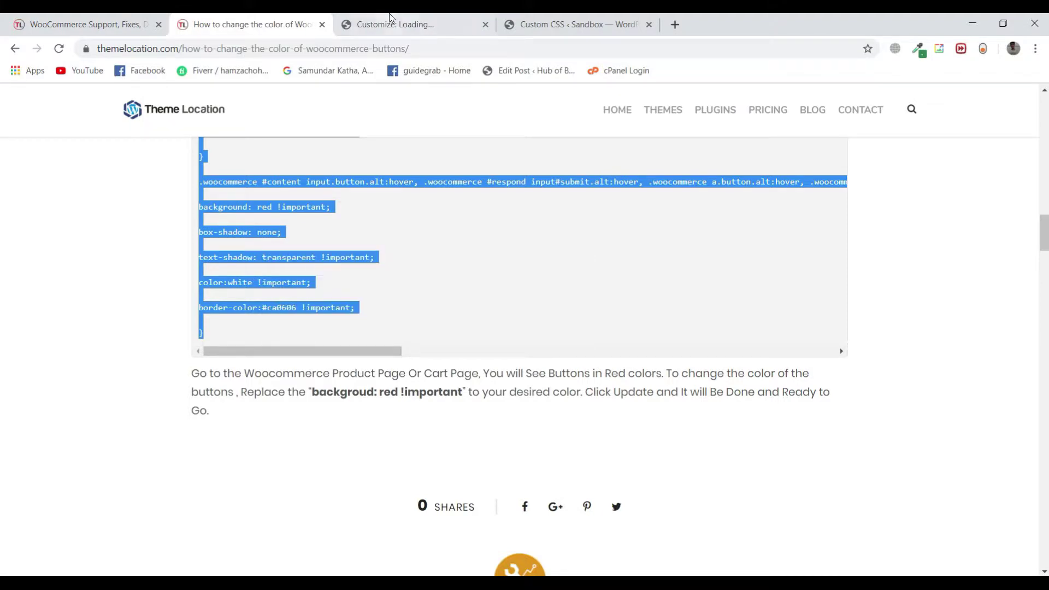
left_click(394, 24)
scroll(74, 304, "down", 3)
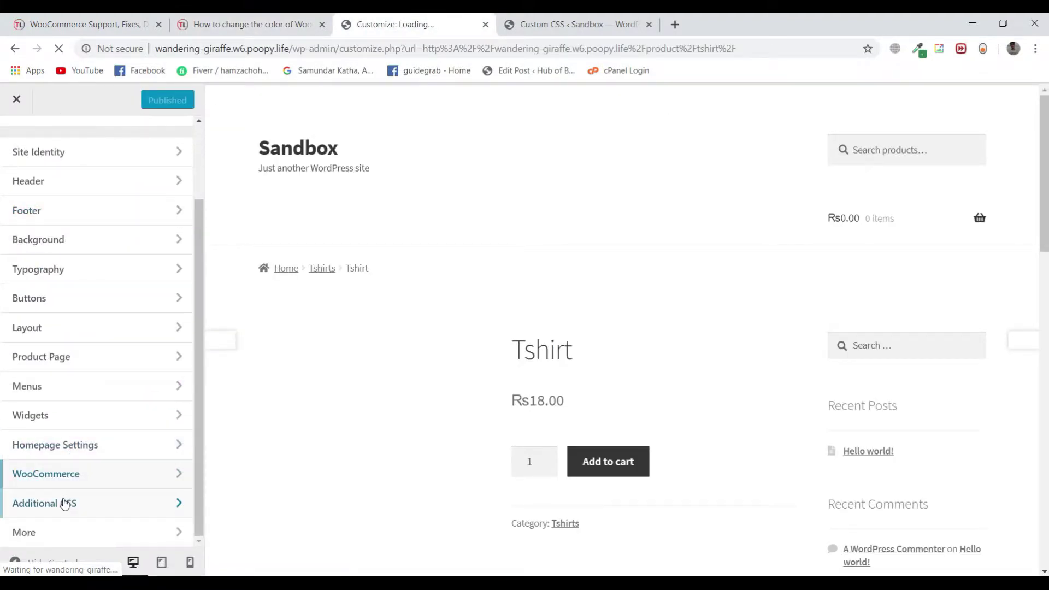
- Paste the copied button CSS into Additional CSS and pick out its red background value
left_click(64, 502)
right_click(77, 440)
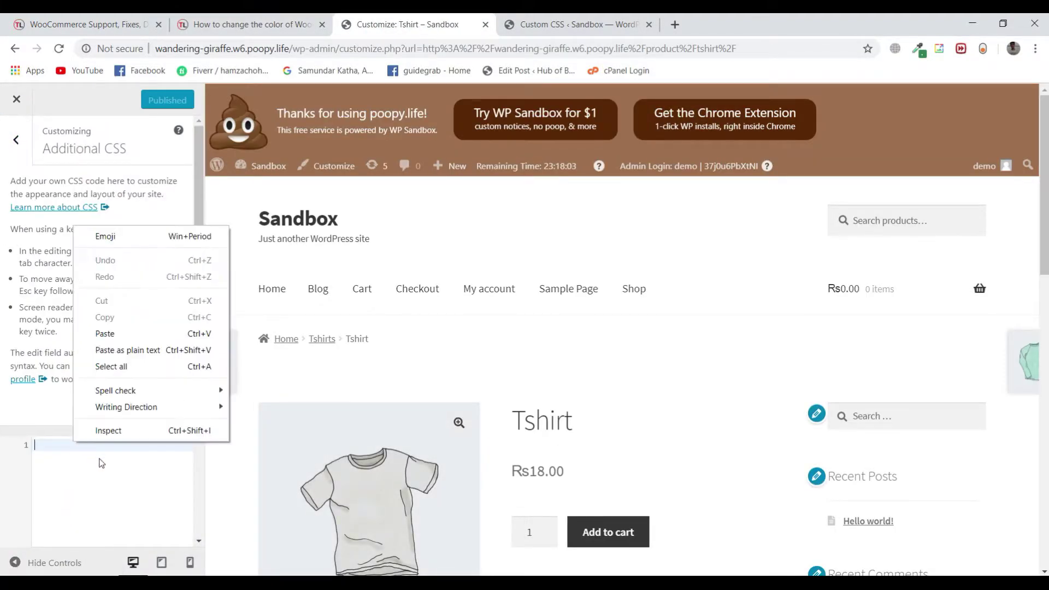
left_click(104, 335)
scroll(345, 347, "down", 4)
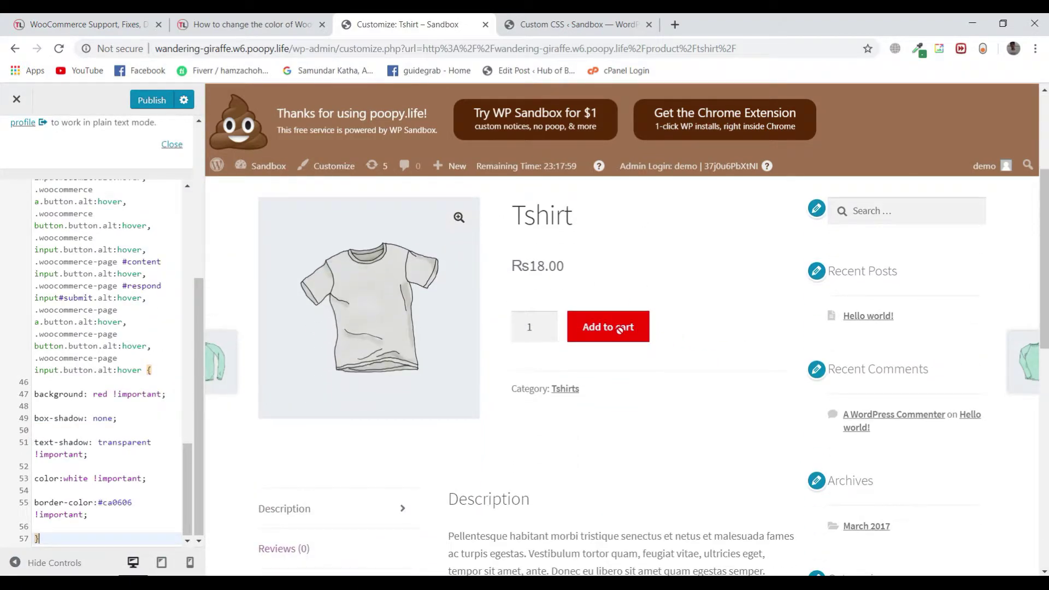
scroll(712, 373, "down", 9)
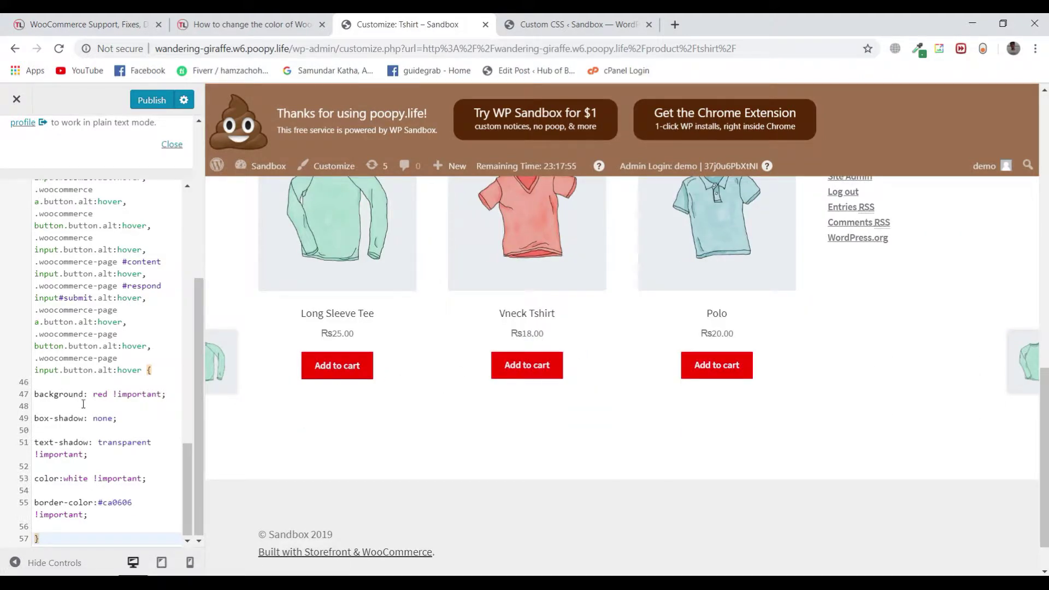
double_click(94, 394)
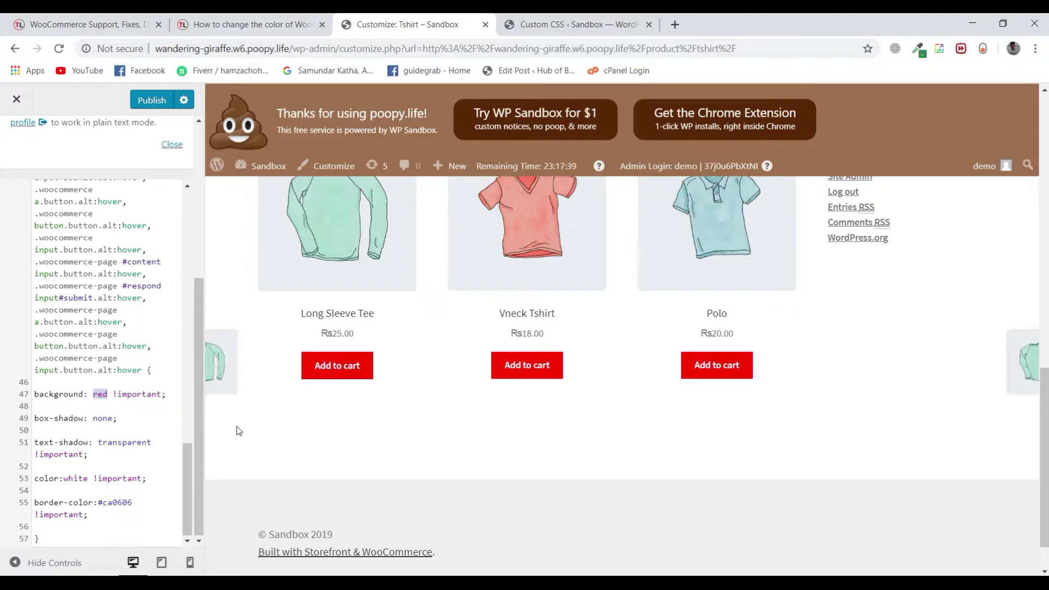
- Delete all the pasted CSS and close the customizer without publishing
left_click(144, 426)
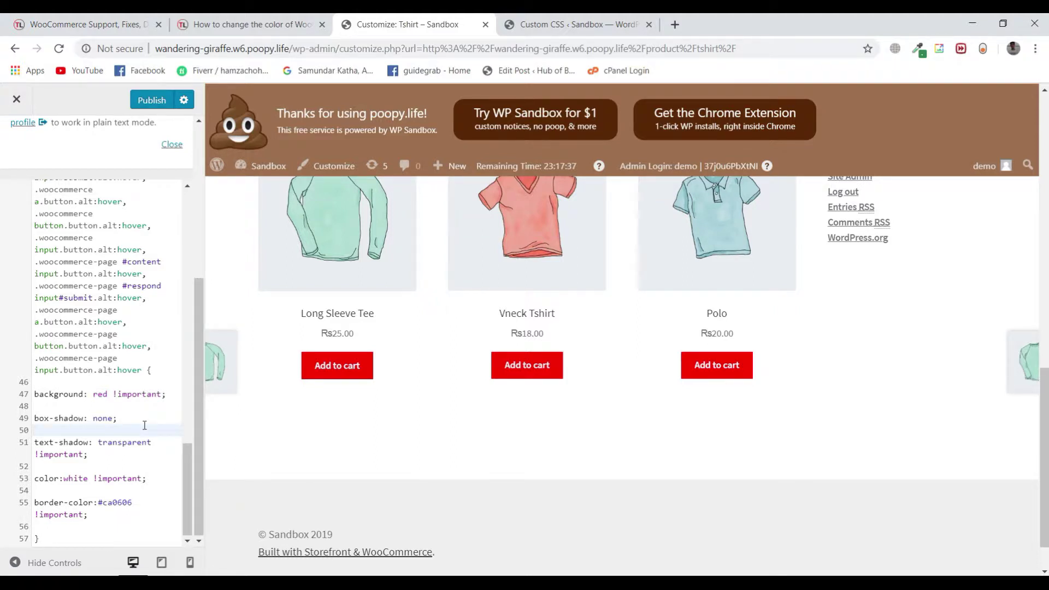
key("ctrl+a")
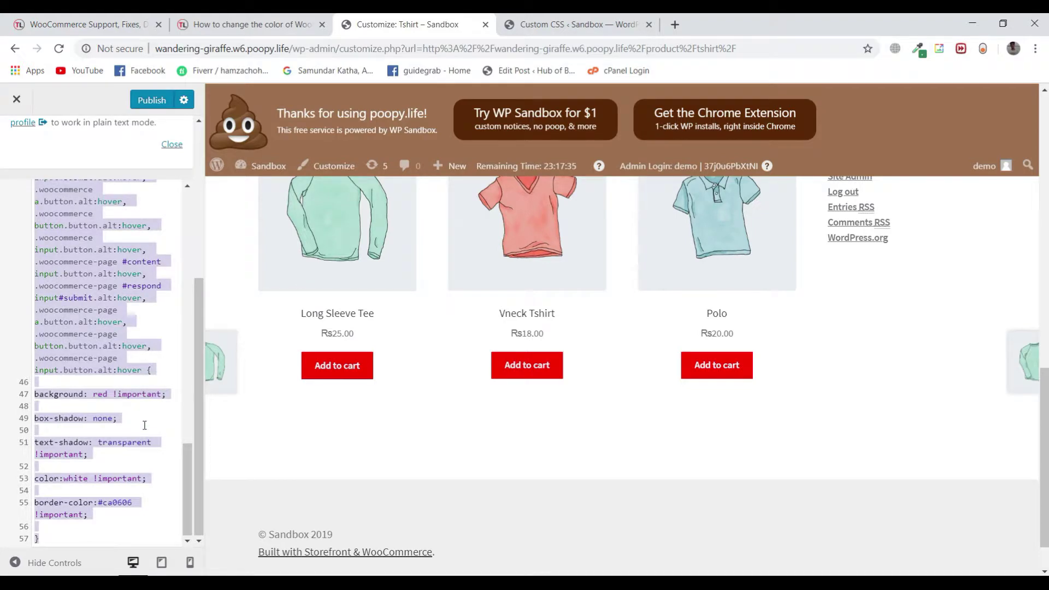
key("Delete")
scroll(402, 468, "up", 9)
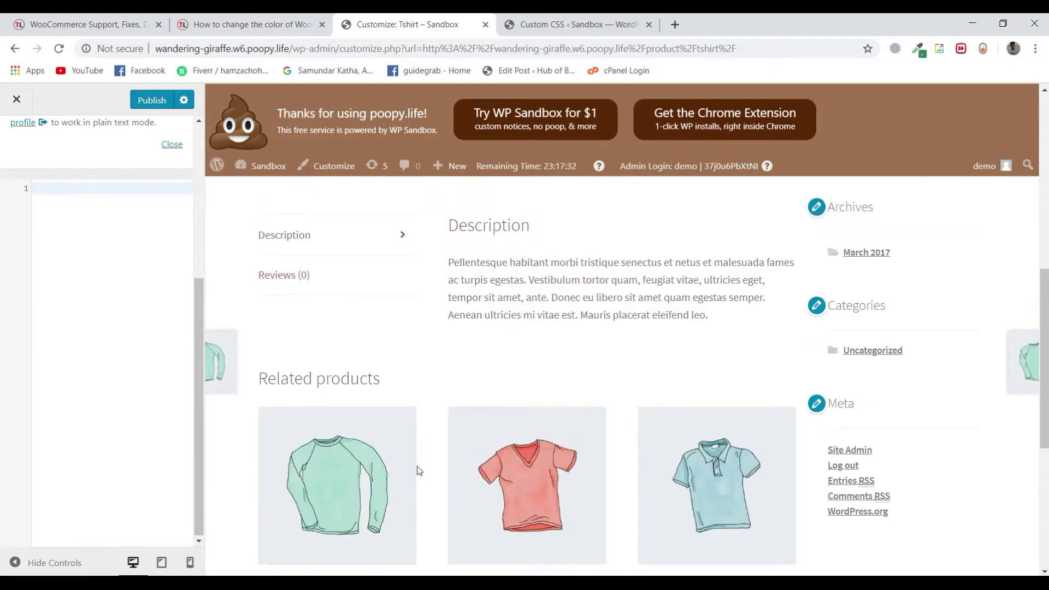
scroll(417, 468, "down", 4)
left_click(17, 99)
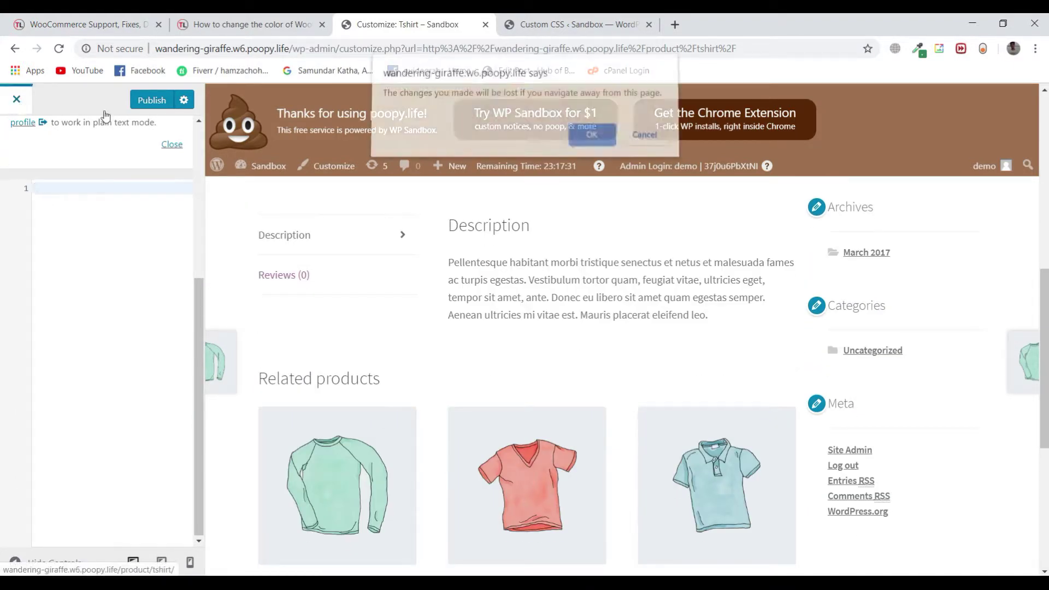
left_click(592, 141)
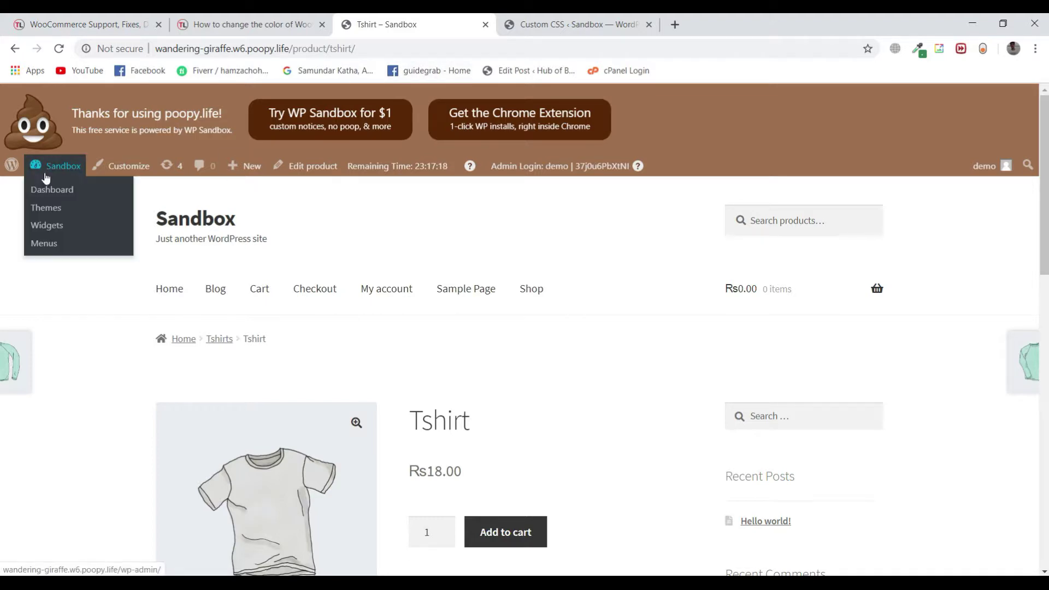
- Go from the admin dashboard to the Plugins > Add New page
left_click(50, 189)
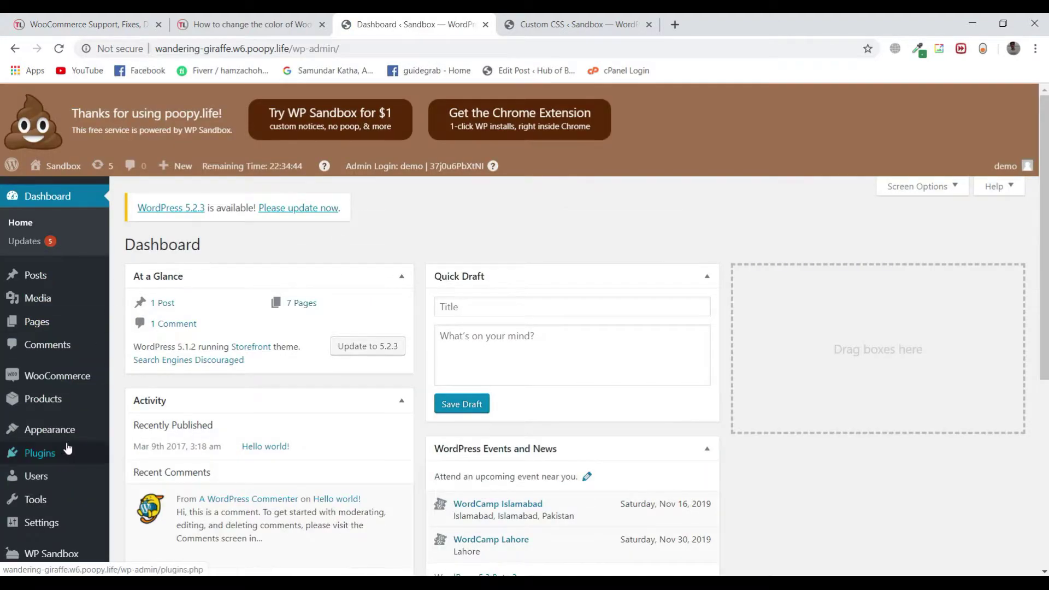
scroll(67, 448, "down", 3)
mouse_move(67, 446)
left_click(141, 457)
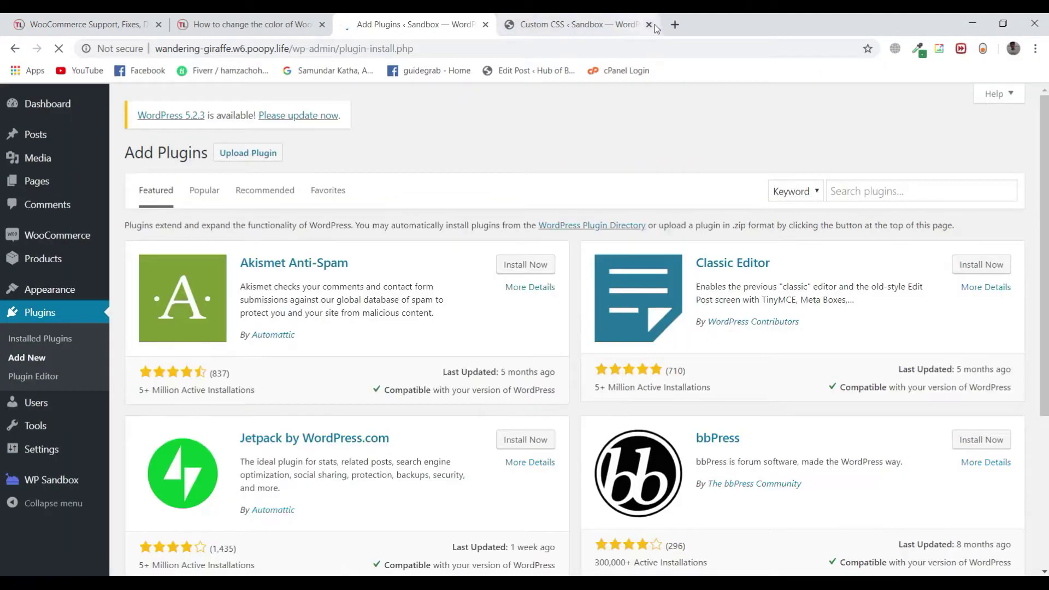
left_click(649, 24)
- Search plugins for 'siteorigin css' and confirm SiteOrigin CSS is already active
left_click(848, 280)
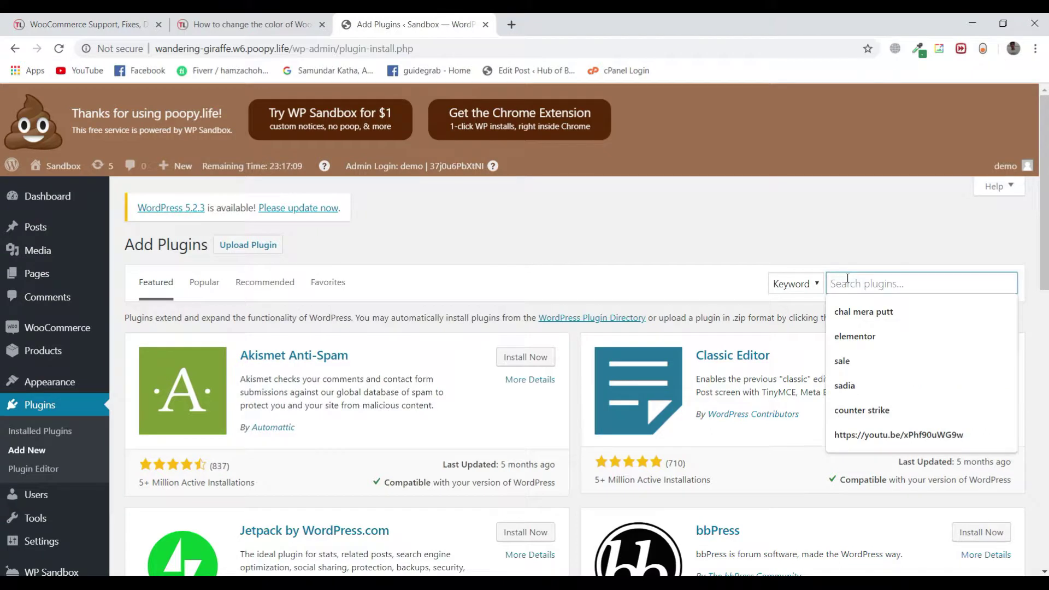
type("site")
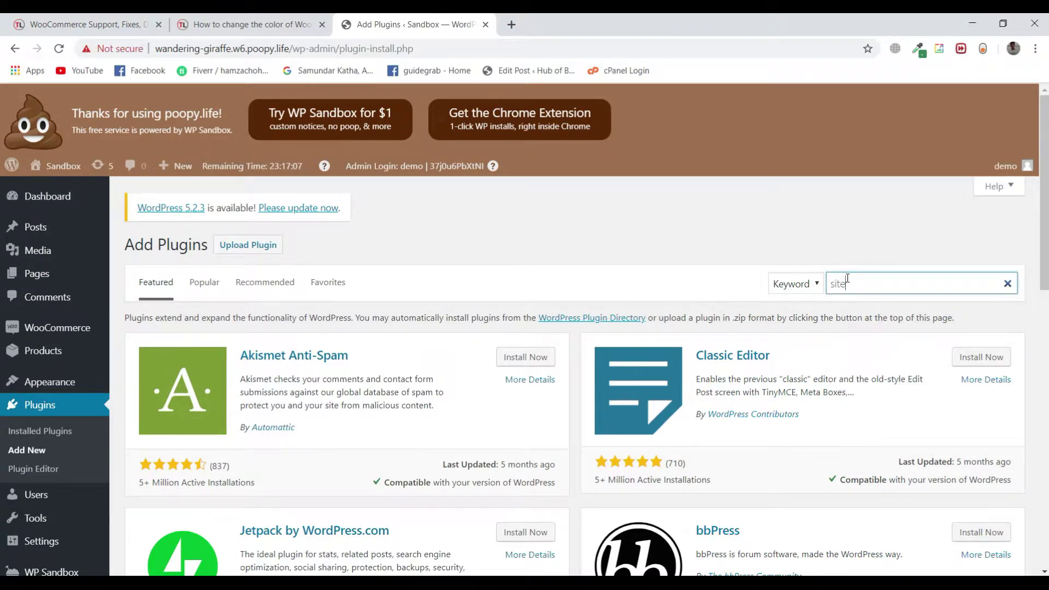
type("origin css")
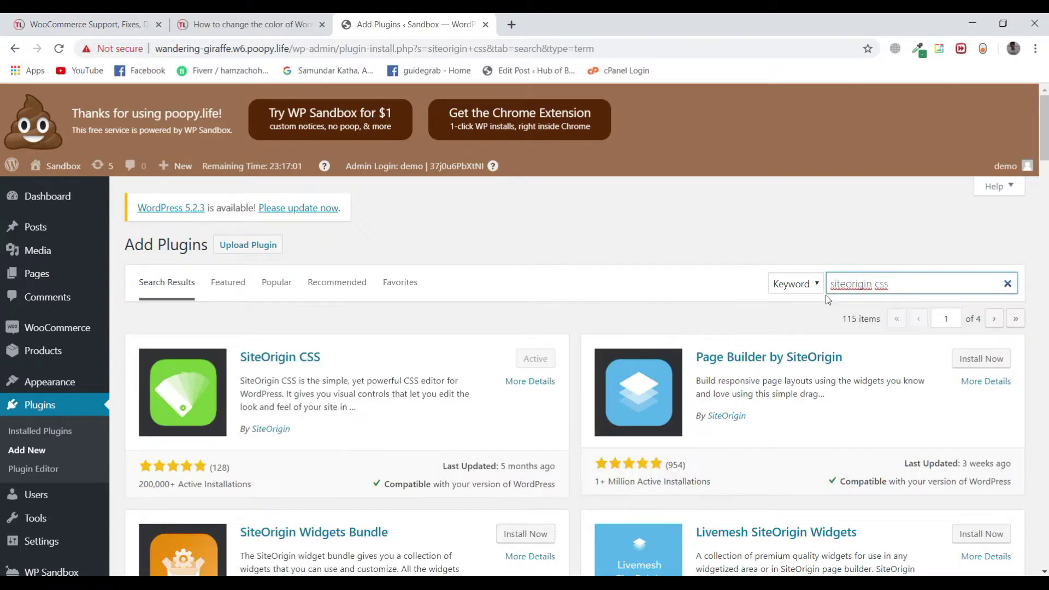
left_click_drag(324, 357, 242, 358)
left_click(490, 316)
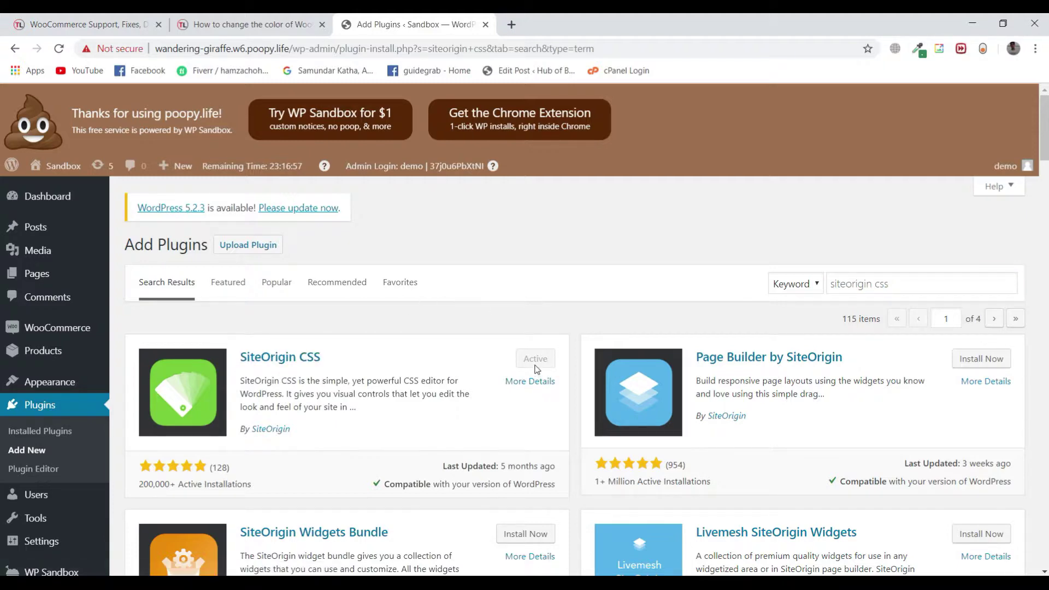
- Open Appearance > Custom CSS to reach the empty SiteOrigin stylesheet editor
scroll(203, 365, "down", 2)
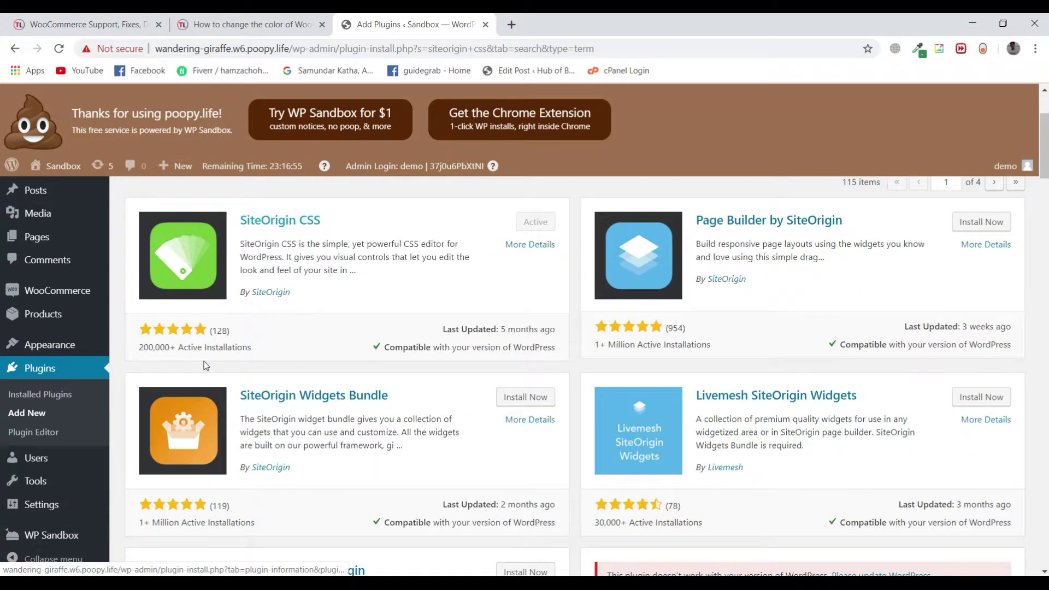
mouse_move(83, 349)
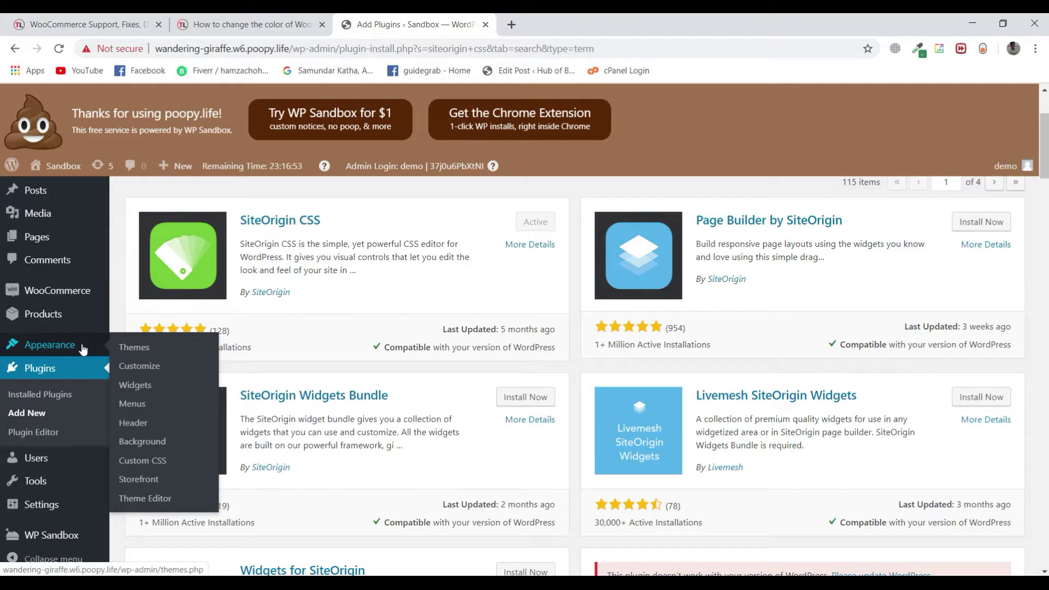
left_click(147, 462)
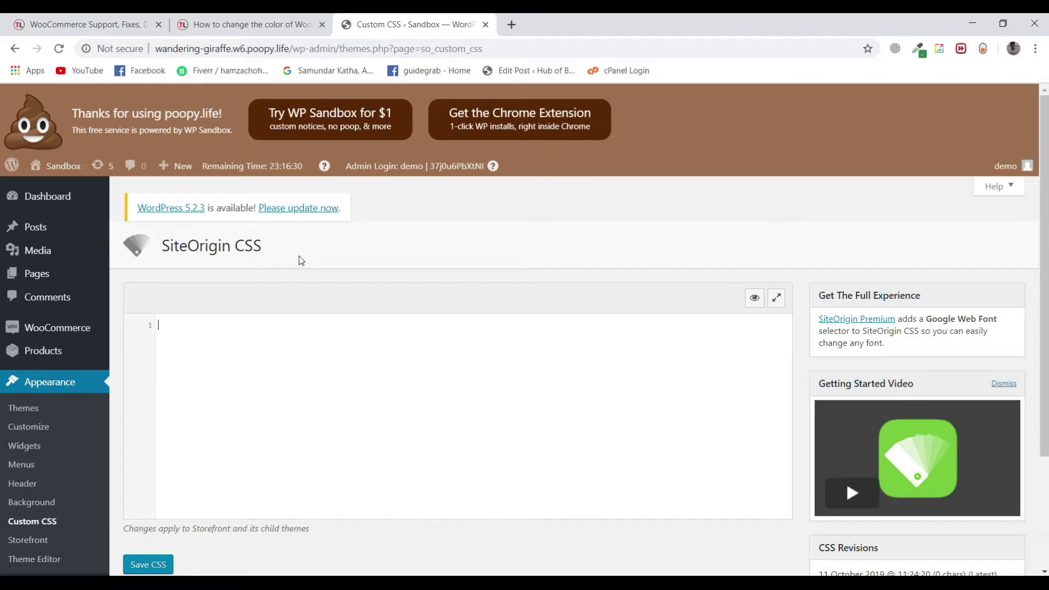
- In the visual editor, target the Add to cart buttons' .button.product_type_simple.add_to_cart_button.ajax_add_to_cart selector
left_click(755, 299)
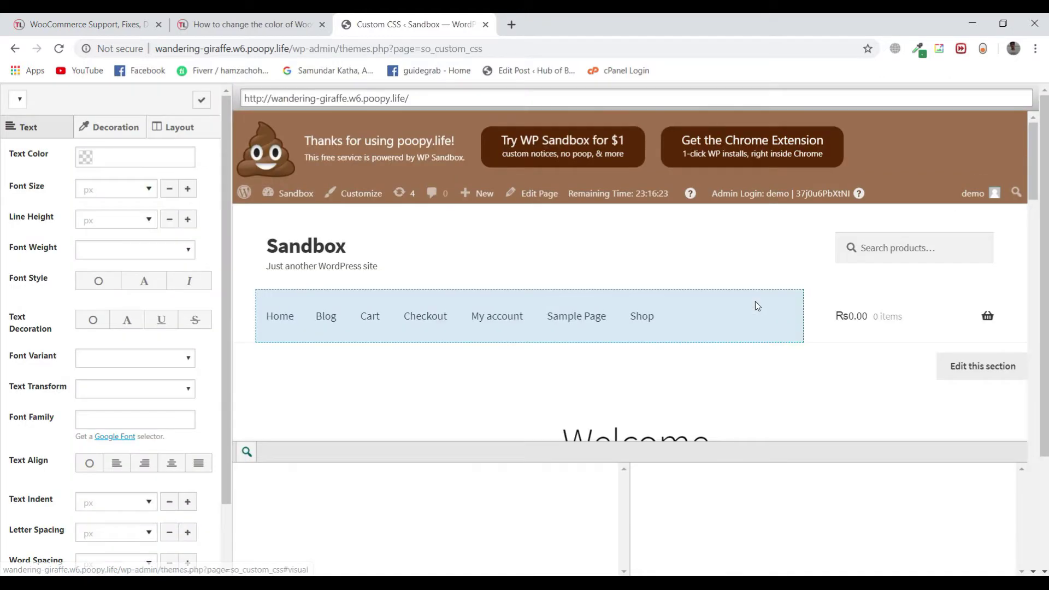
scroll(486, 328, "down", 5)
scroll(486, 330, "down", 8)
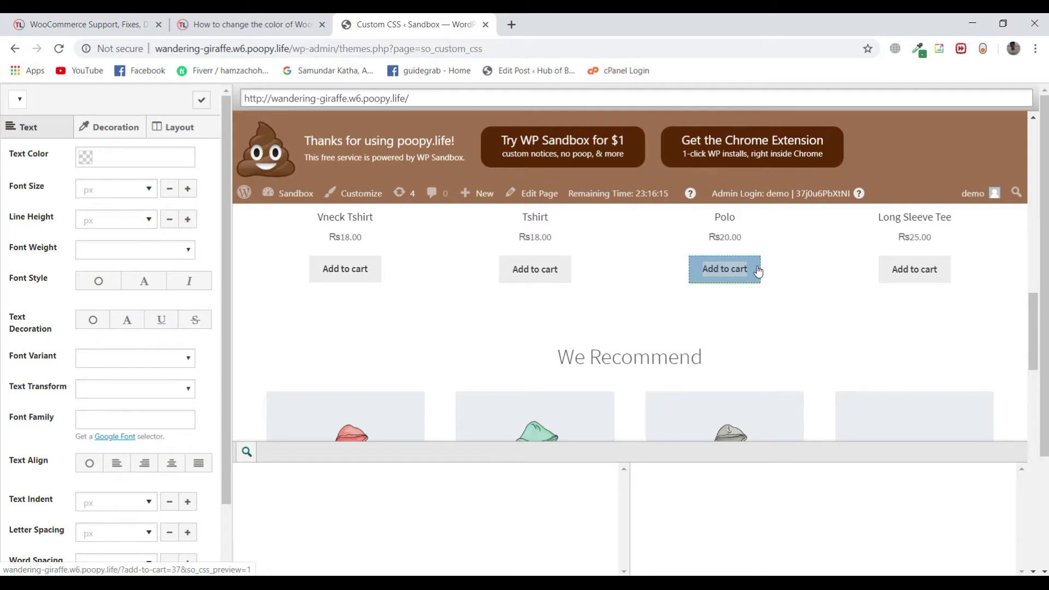
left_click(757, 272)
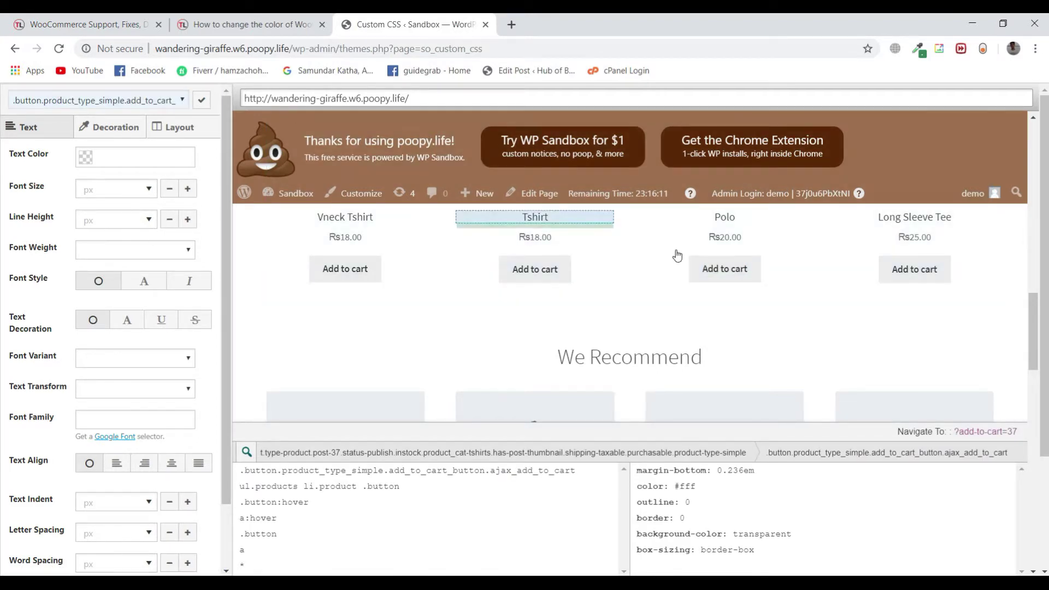
left_click(745, 273)
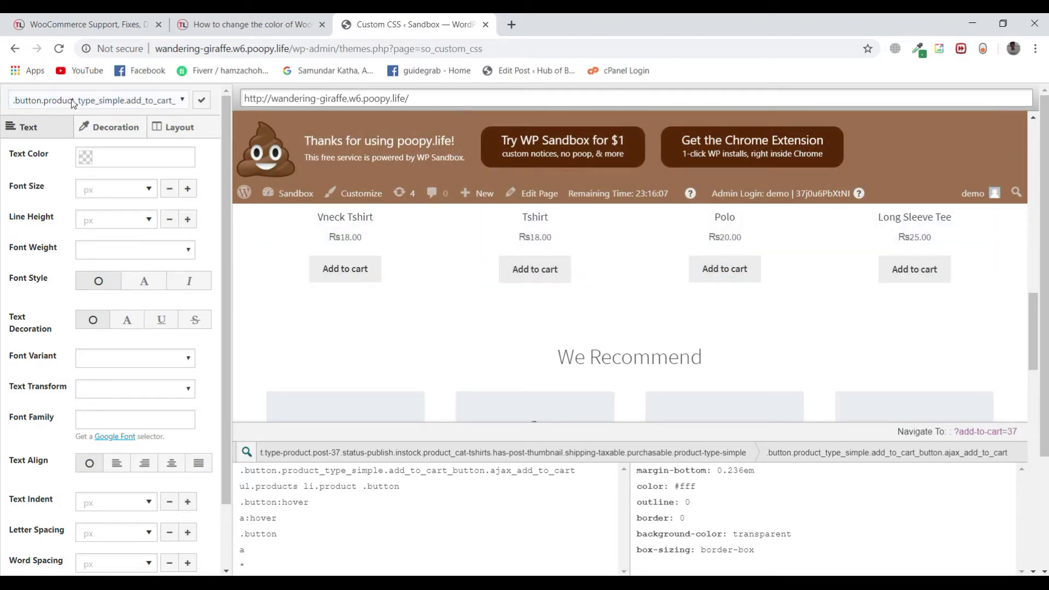
left_click(73, 103)
left_click(130, 152)
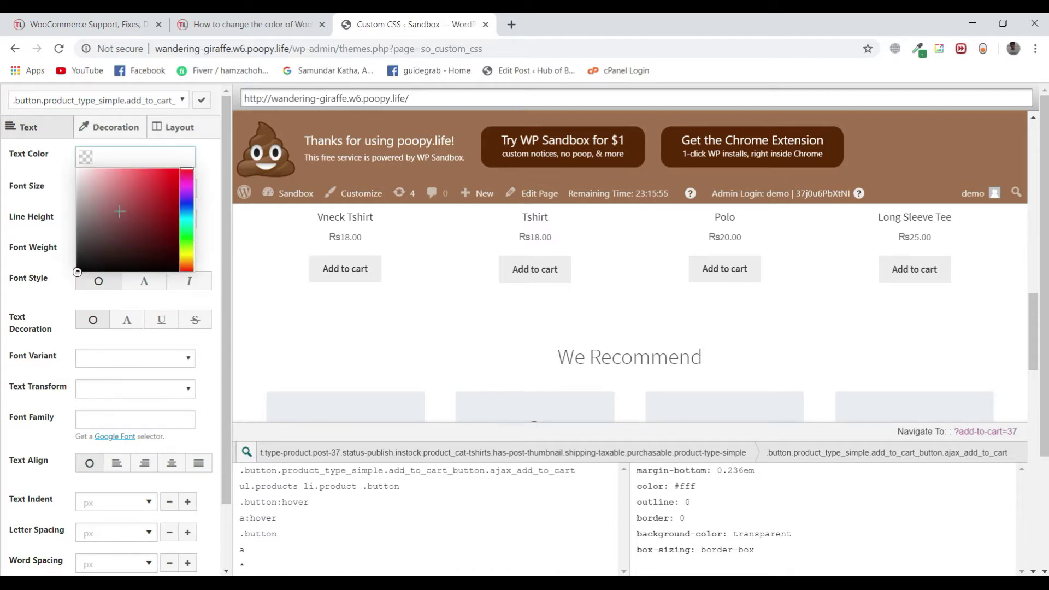
- Give the Add to cart buttons #ff0000 text colour and #000000 background colour
left_click_drag(119, 211, 199, 171)
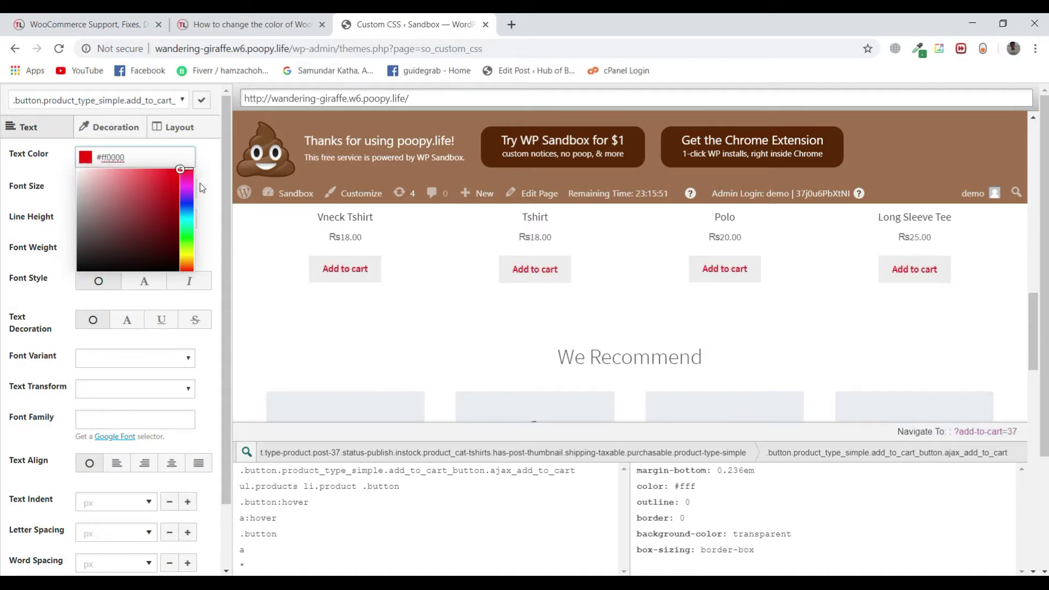
left_click(137, 141)
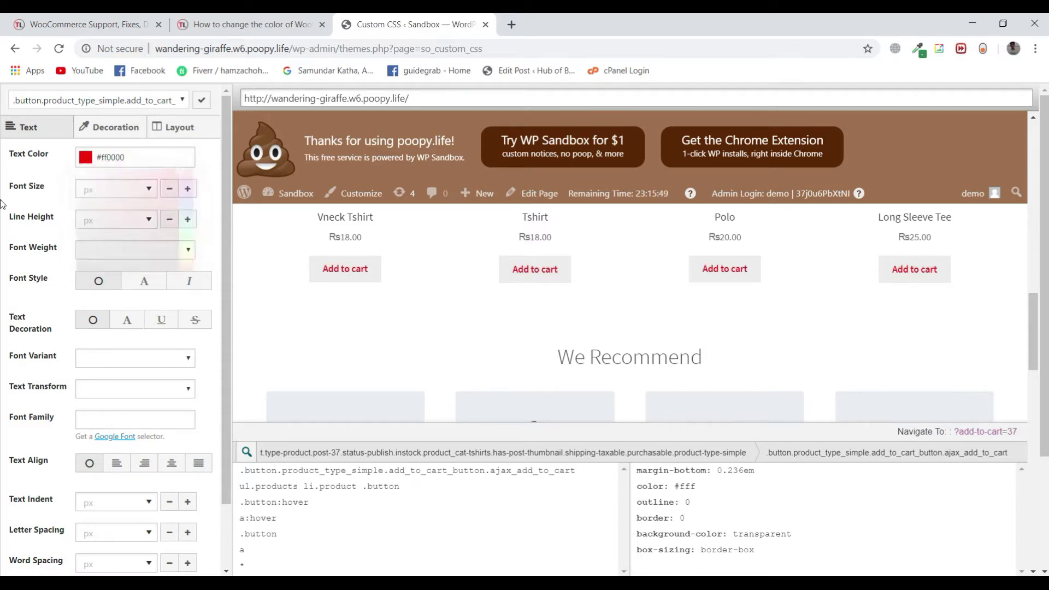
left_click(119, 134)
left_click(137, 156)
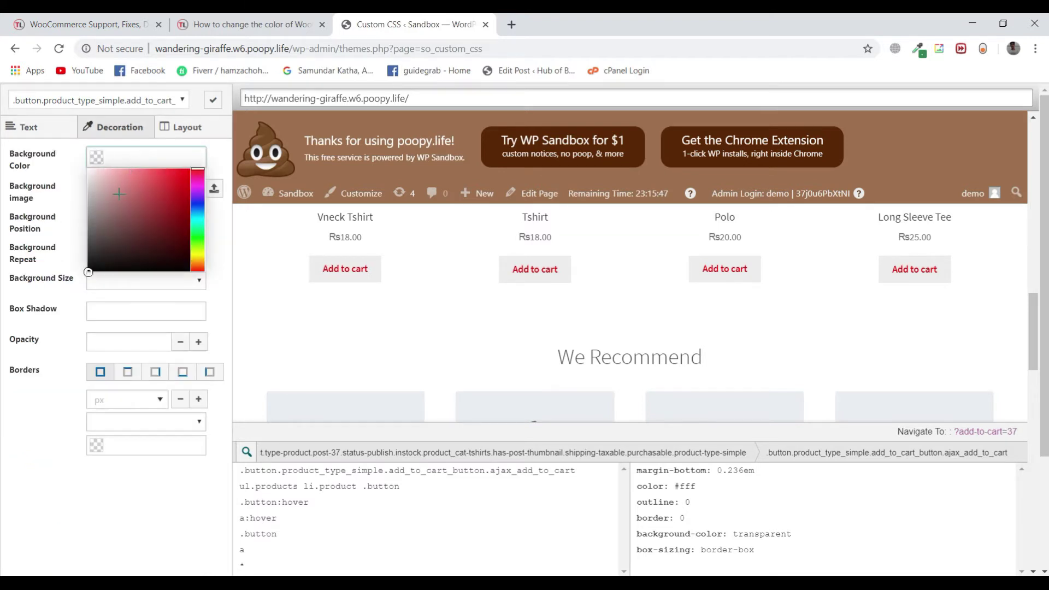
mouse_move(111, 242)
left_mouse_down()
mouse_move(174, 171)
mouse_move(212, 159)
mouse_move(88, 172)
mouse_move(84, 290)
left_mouse_up()
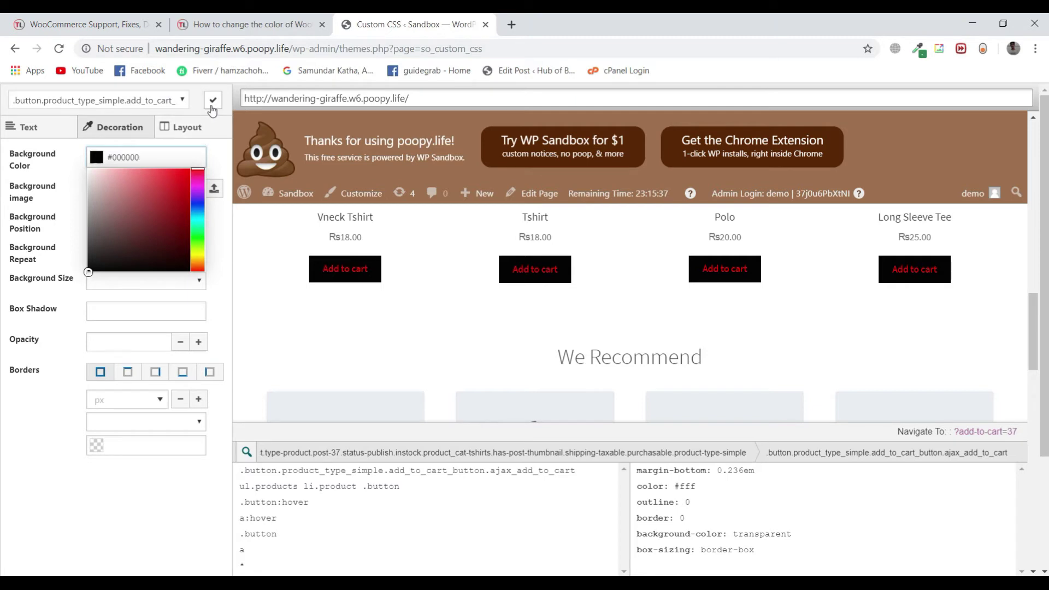
- Apply the visual styles, review the generated button CSS rule, and save it
left_click(212, 103)
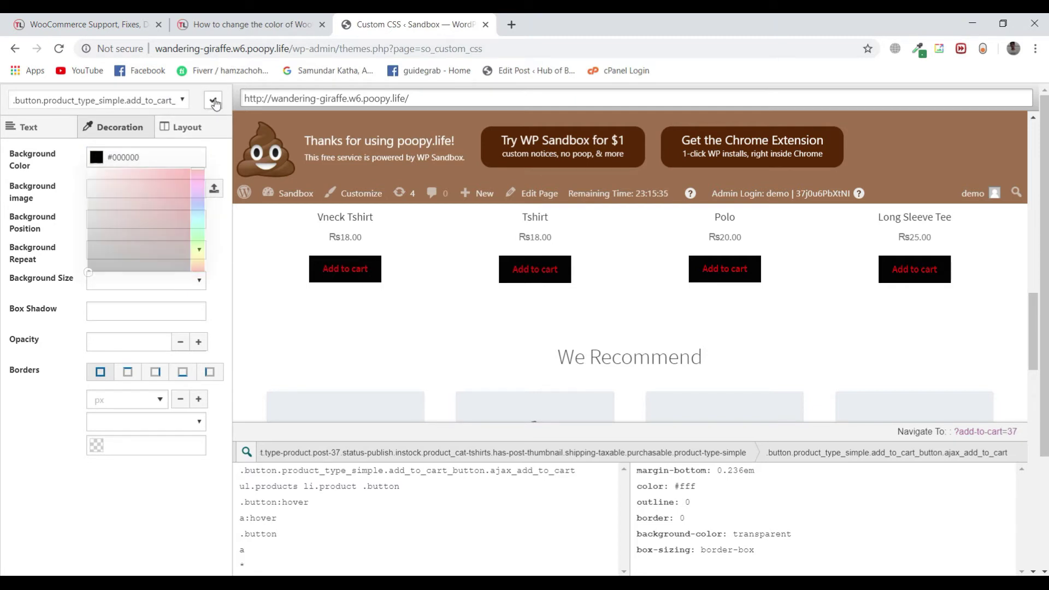
scroll(253, 207, "down", 2)
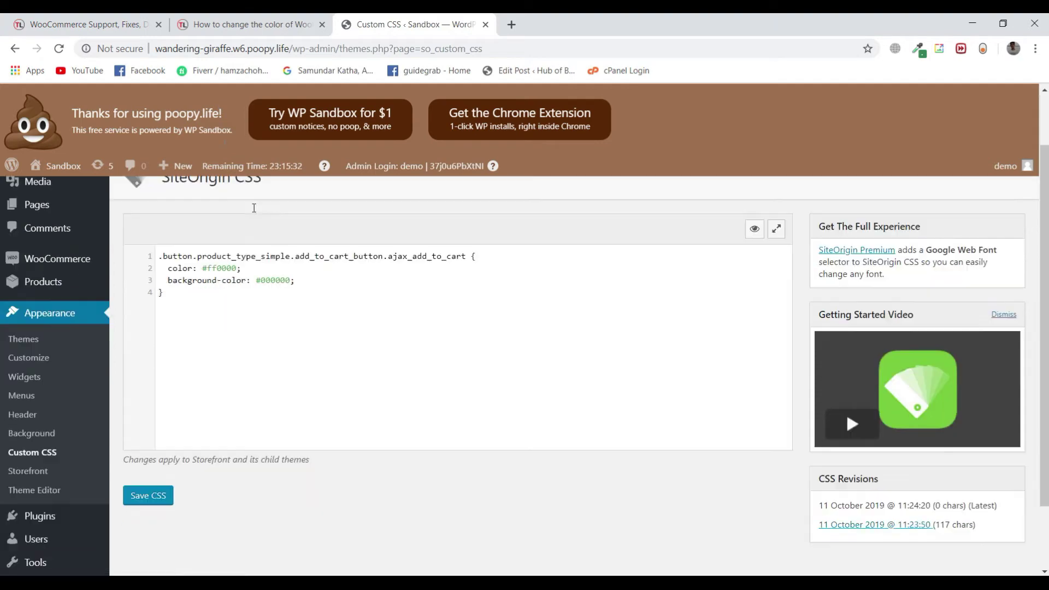
scroll(246, 316, "up", 1)
left_click_drag(213, 304, 153, 256)
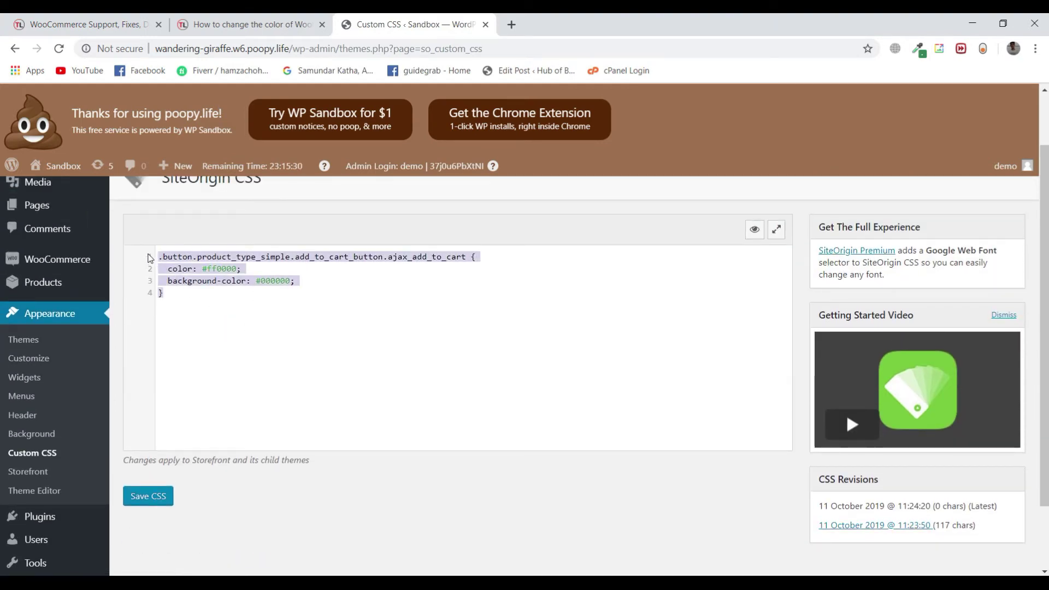
left_click(218, 345)
left_click(165, 495)
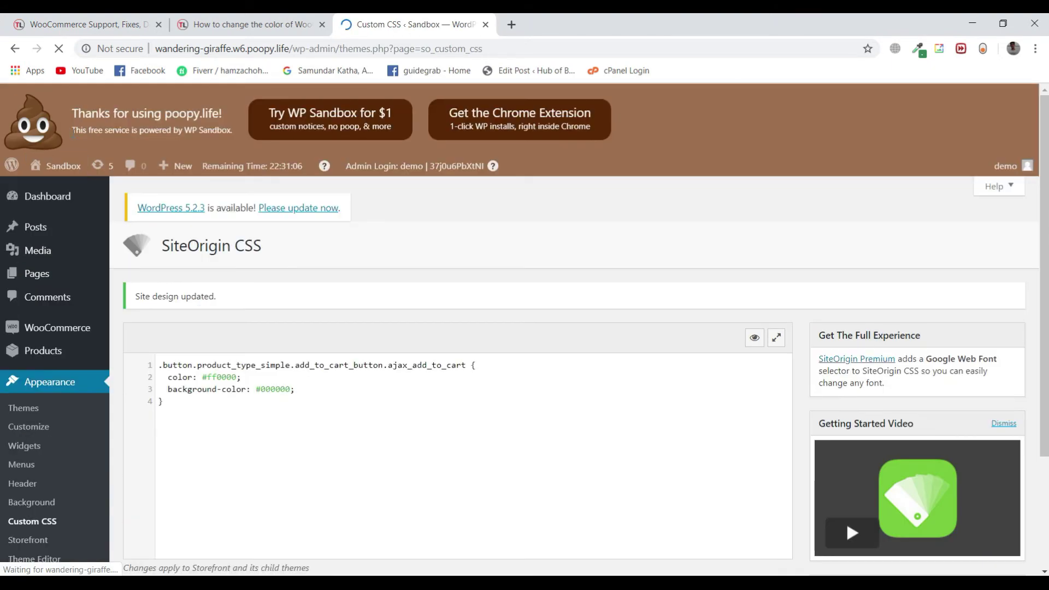
- Visit the live Sandbox storefront and check the black, red-text Add to cart buttons
mouse_move(52, 166)
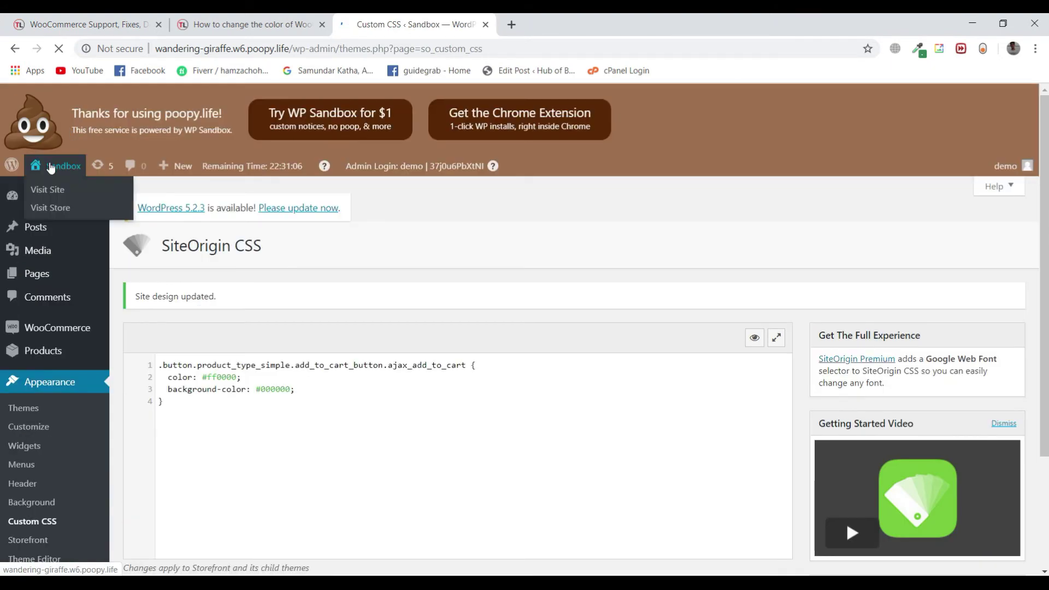
left_click(57, 194)
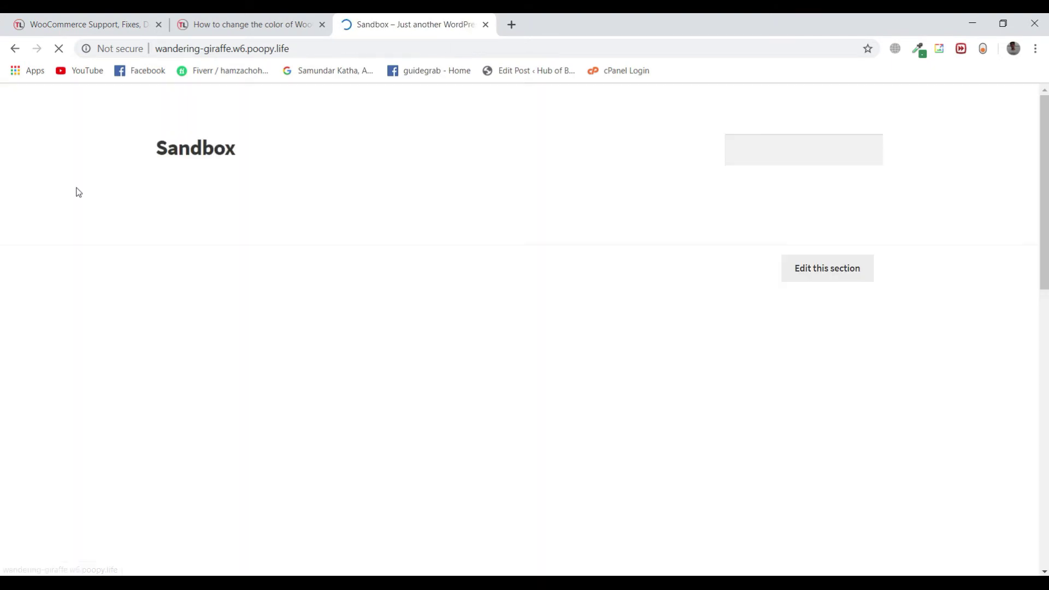
scroll(91, 221, "down", 15)
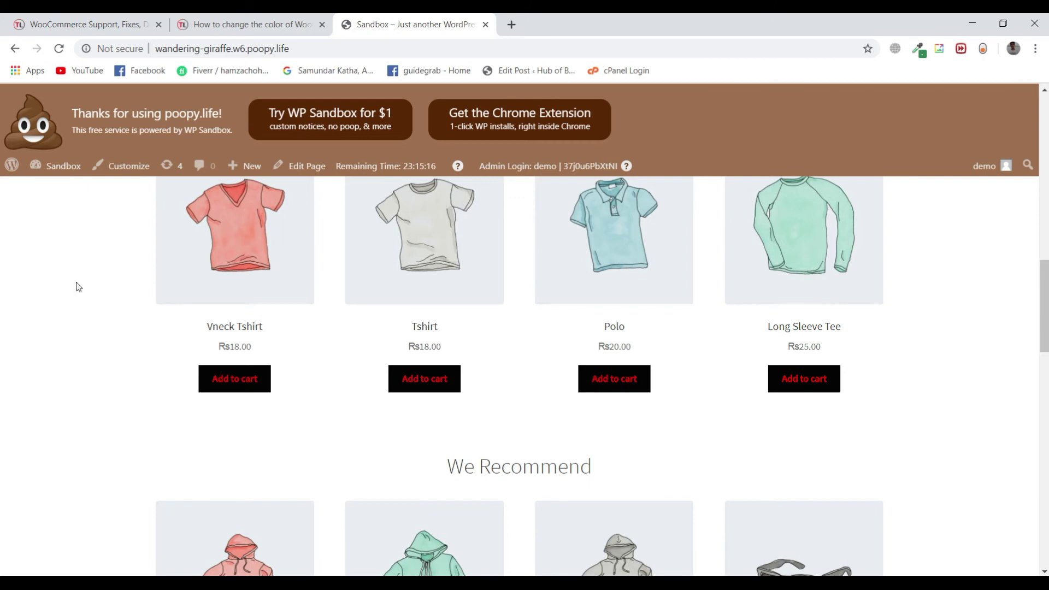
- Go back to the WooCommerce Support tab with the themelocation.com homepage
left_click(88, 24)
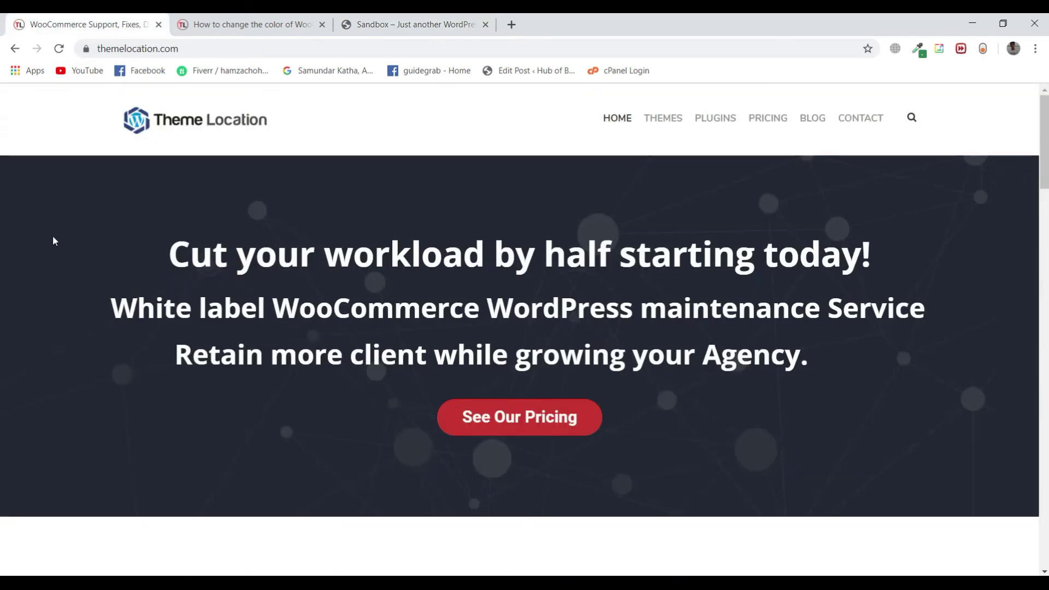